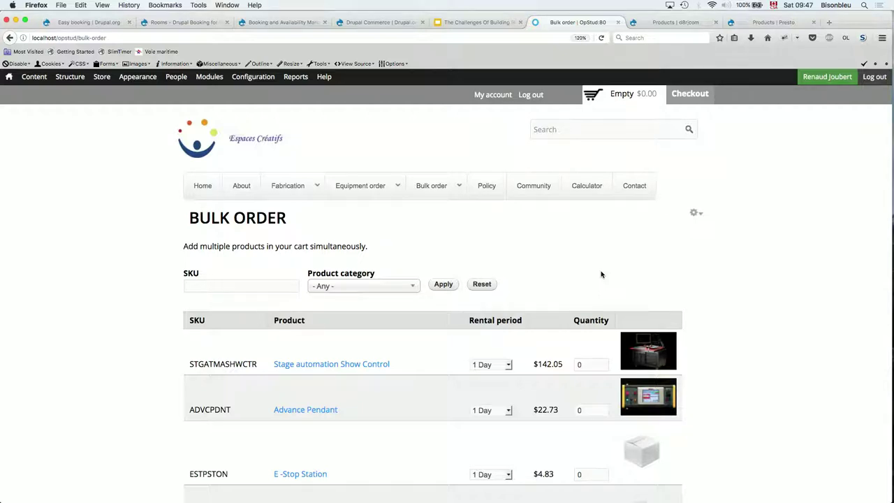
Look through the bulk order product list and the available product category filter options.
scroll(601, 274, down, 3)
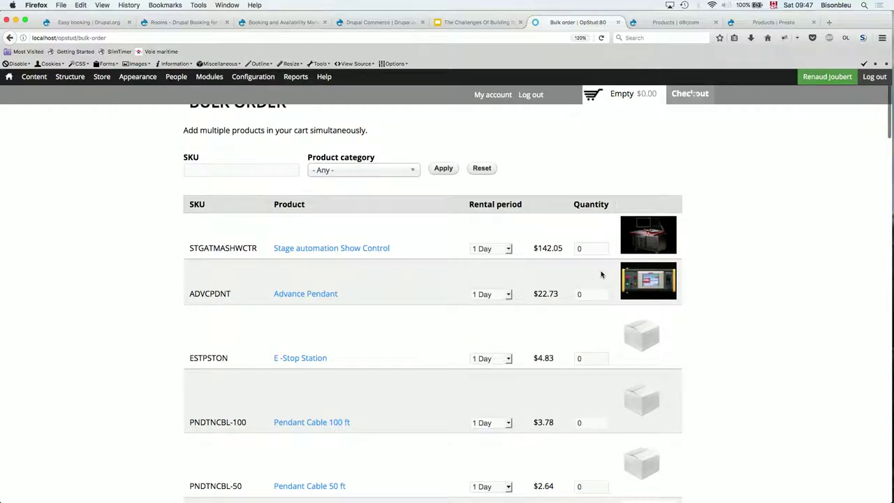
scroll(602, 274, up, 3)
click(359, 287)
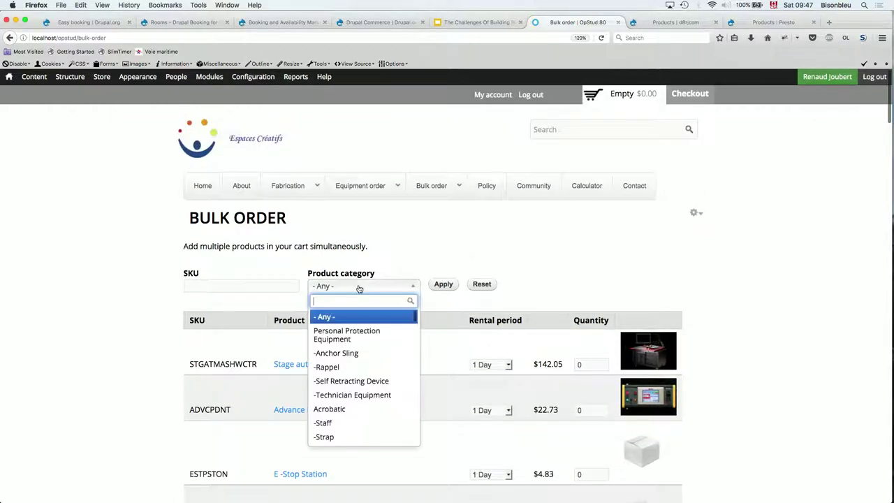
scroll(345, 396, down, 8)
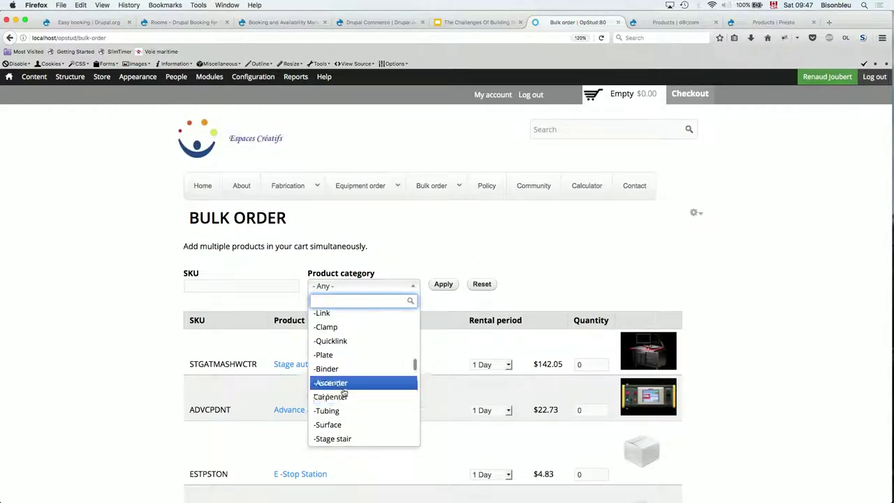
scroll(345, 383, up, 2)
scroll(344, 383, down, 10)
scroll(345, 360, down, 8)
scroll(344, 360, up, 7)
scroll(345, 360, up, 10)
scroll(345, 359, up, 5)
click(524, 245)
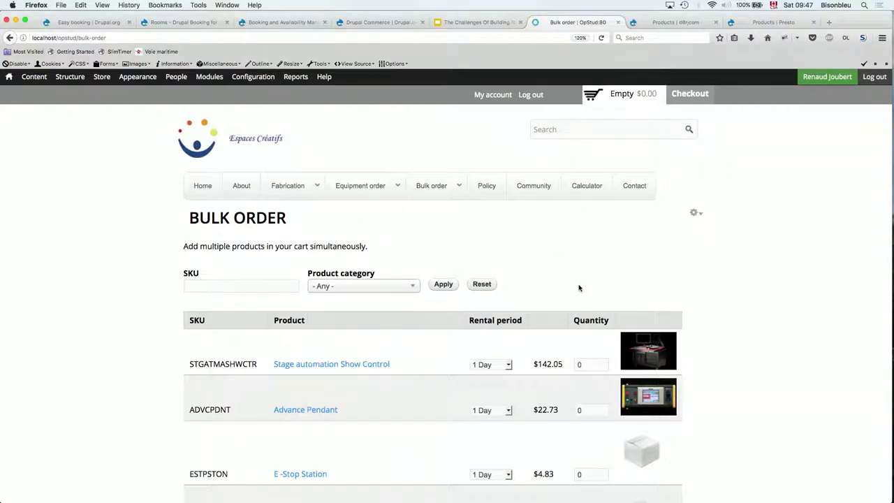
Set the Stage automation Show Control to a 1 Month rental period with a quantity of 4.
click(509, 366)
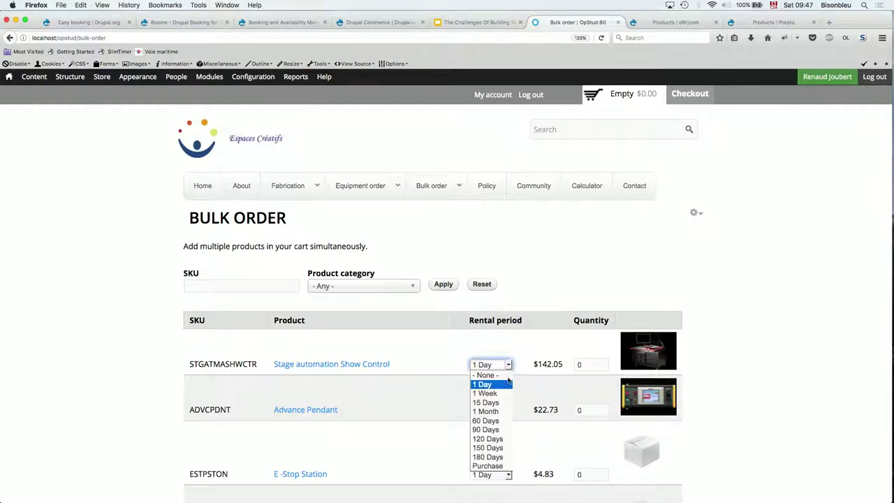
click(501, 412)
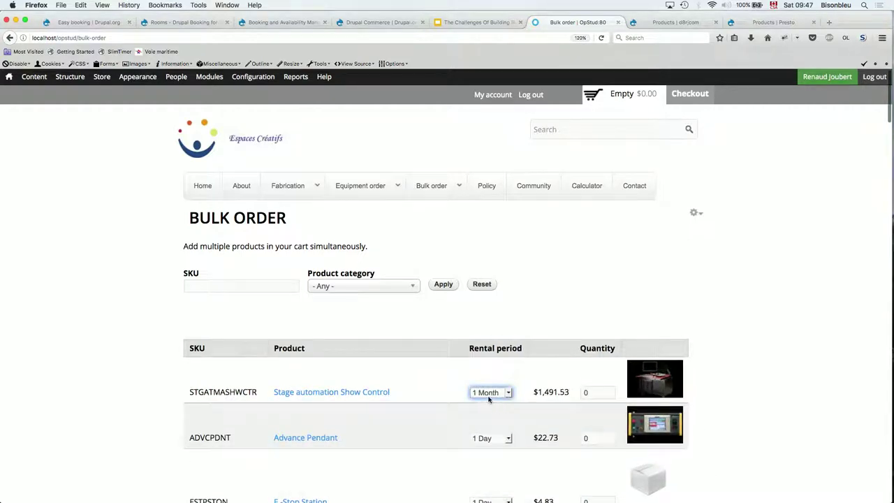
click(595, 396)
key(BackSpace)
text(4)
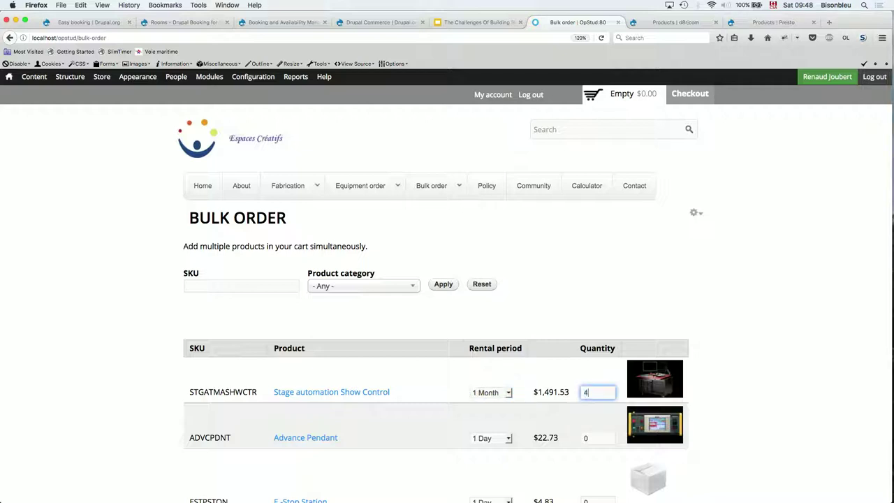
Set the Sensor 2K to a 120 Days rental period with a quantity of 50.
key(Tab)
key(Tab)
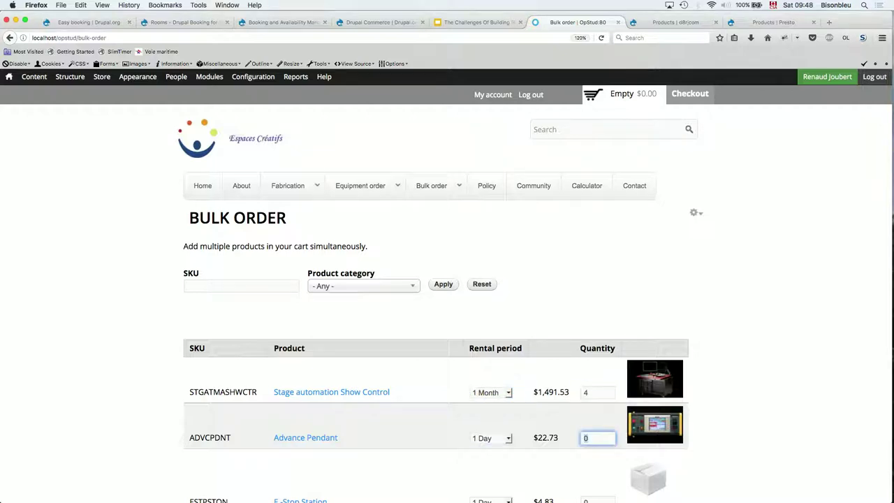
key(Tab)
key(Tab)
key(Tab)
key(Tab)
key(Tab)
key(Tab)
key(Tab)
key(Tab)
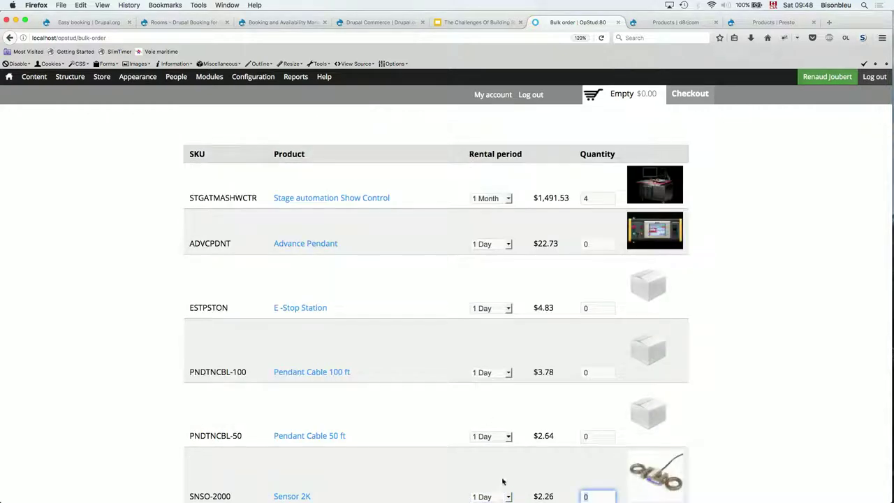
scroll(503, 479, down, 2)
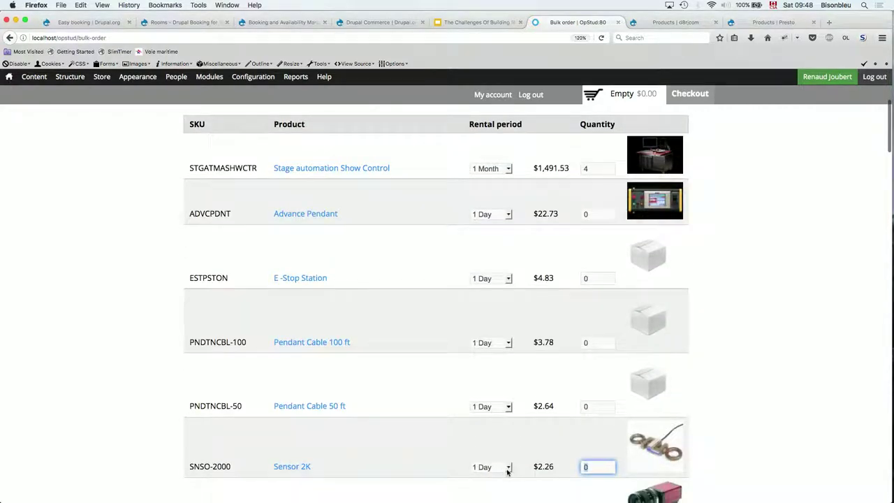
click(508, 471)
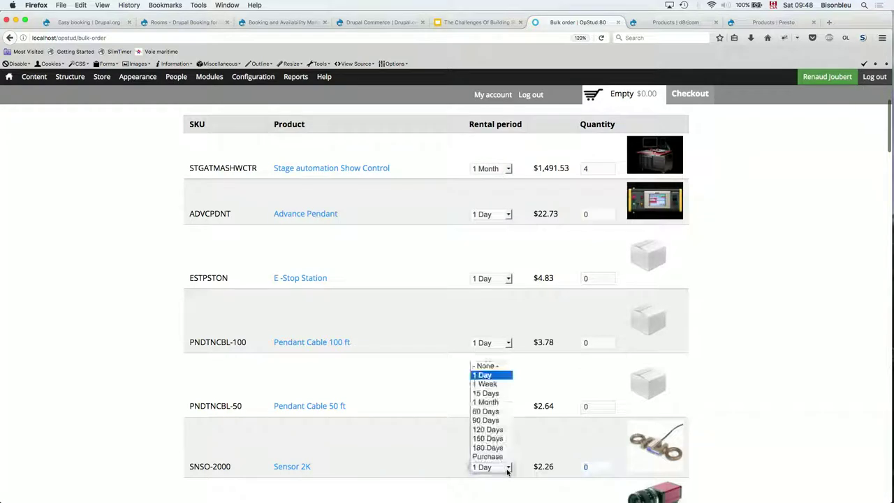
click(487, 429)
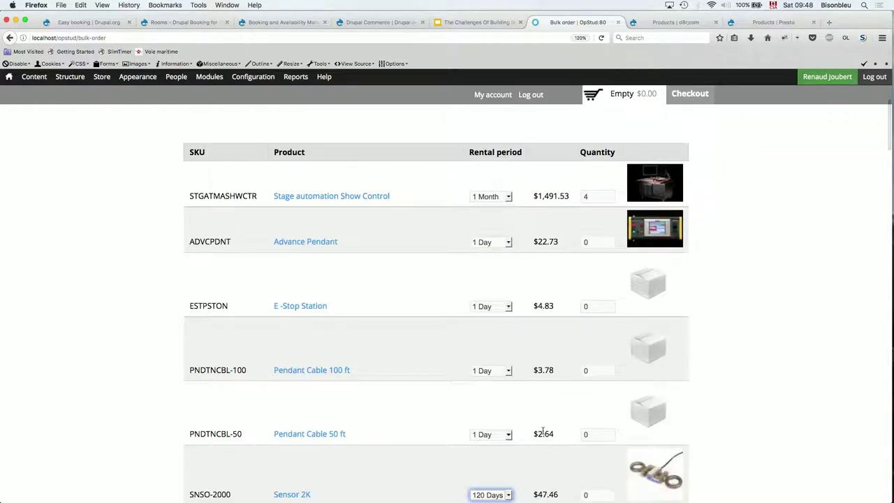
scroll(561, 389, down, 3)
click(595, 442)
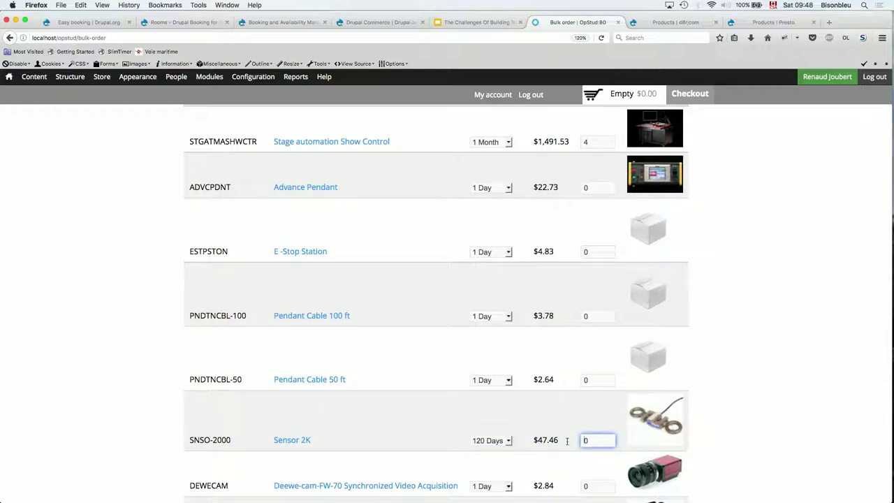
text(50)
Add the chosen bulk order products to the cart and open the shopping cart.
scroll(782, 398, down, 5)
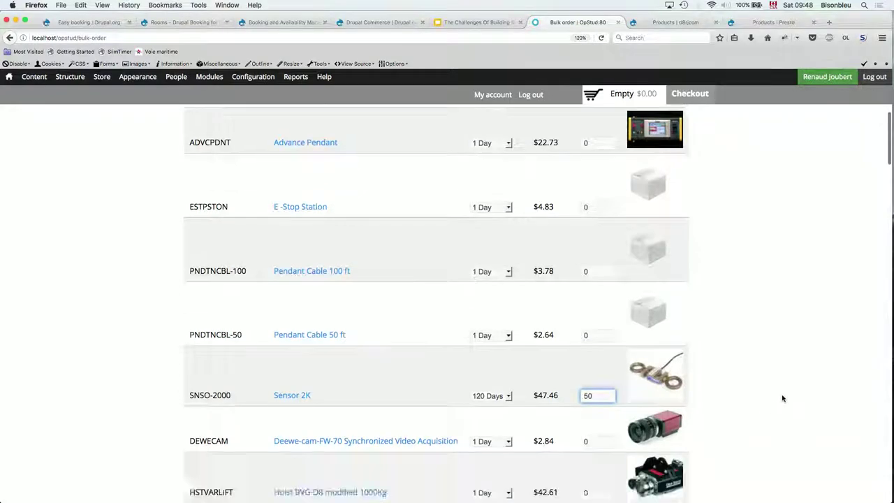
scroll(782, 398, down, 15)
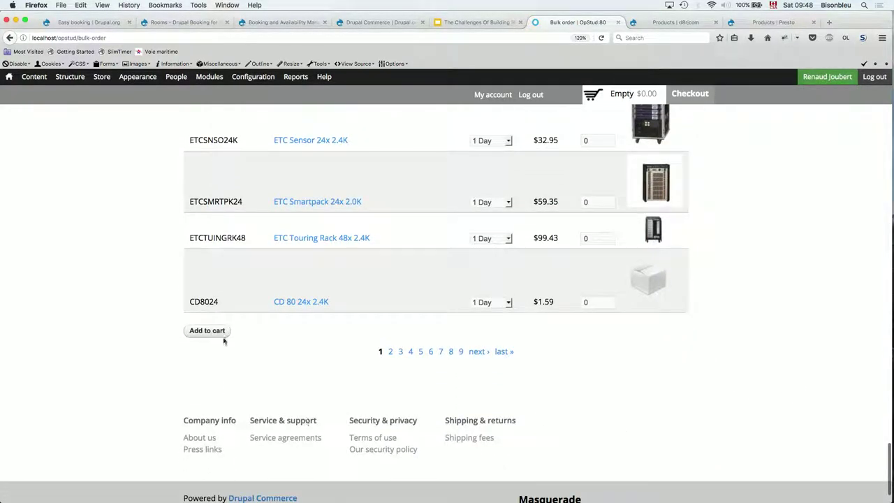
click(208, 331)
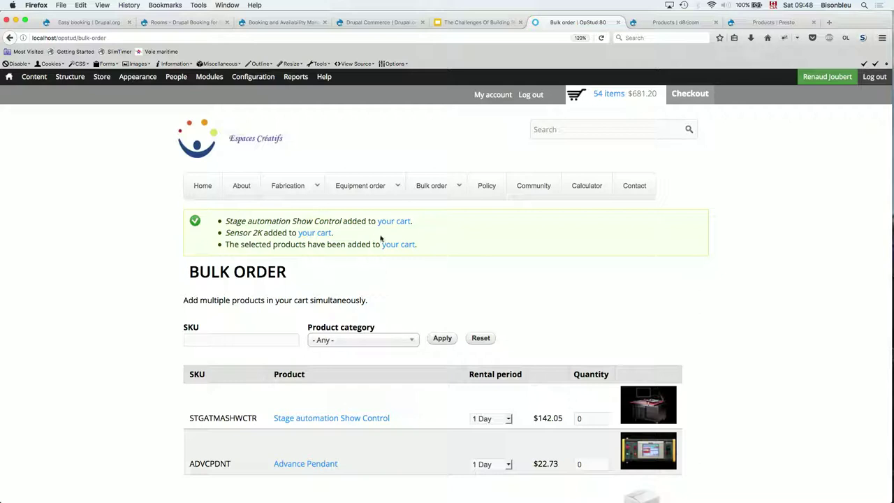
click(402, 222)
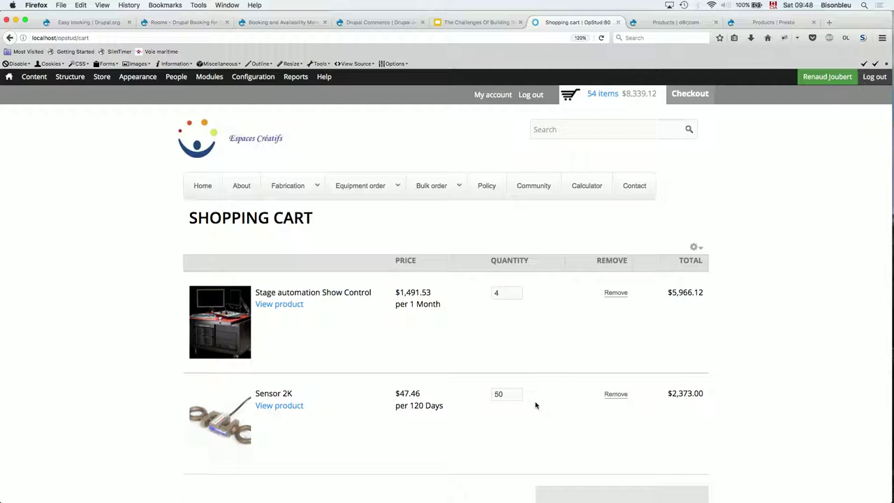
Switch to the d8rjcom site's product administration and view the Rope product page.
key(ctrl+Tab)
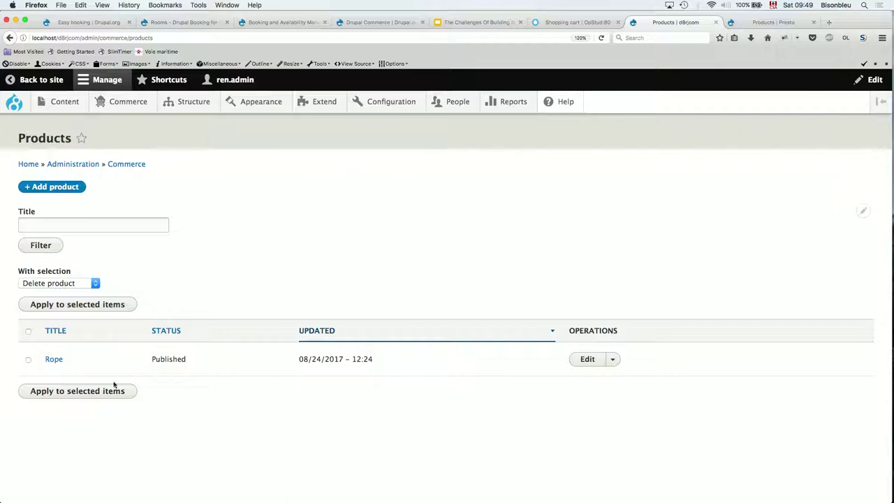
click(54, 360)
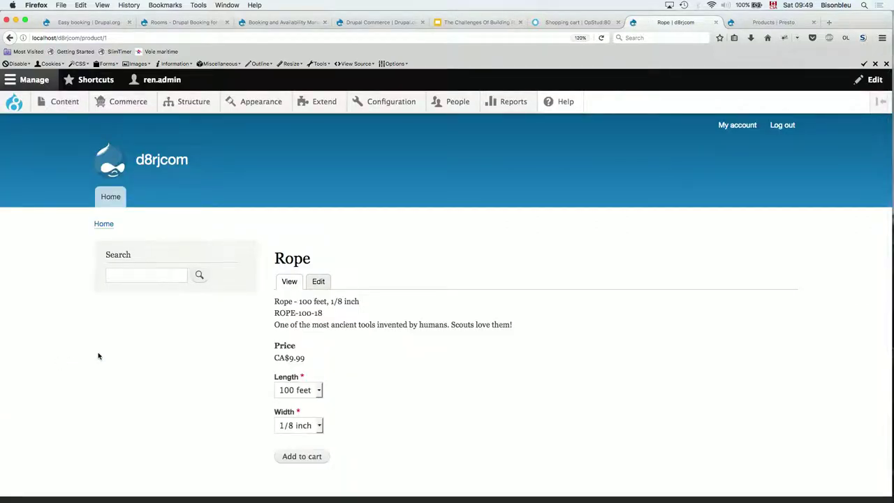
scroll(99, 356, down, 2)
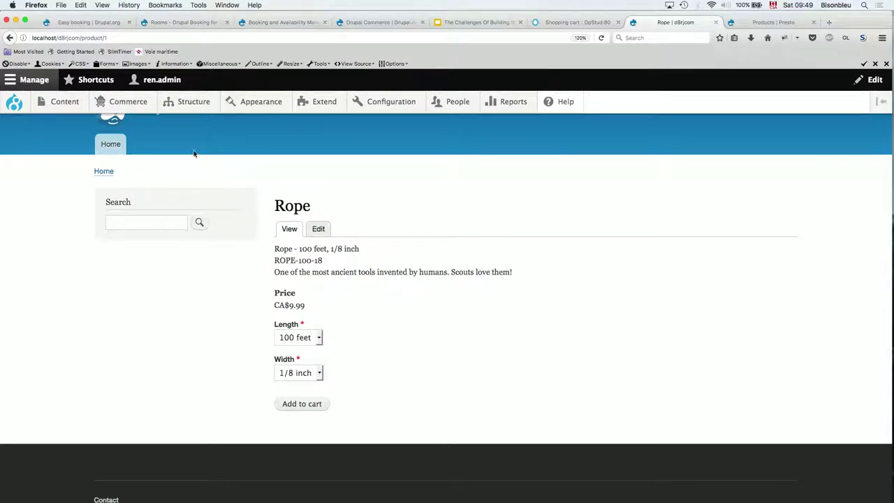
Open the field management page of the Default order item type in the Commerce order configuration.
mouse_move(119, 109)
mouse_move(126, 212)
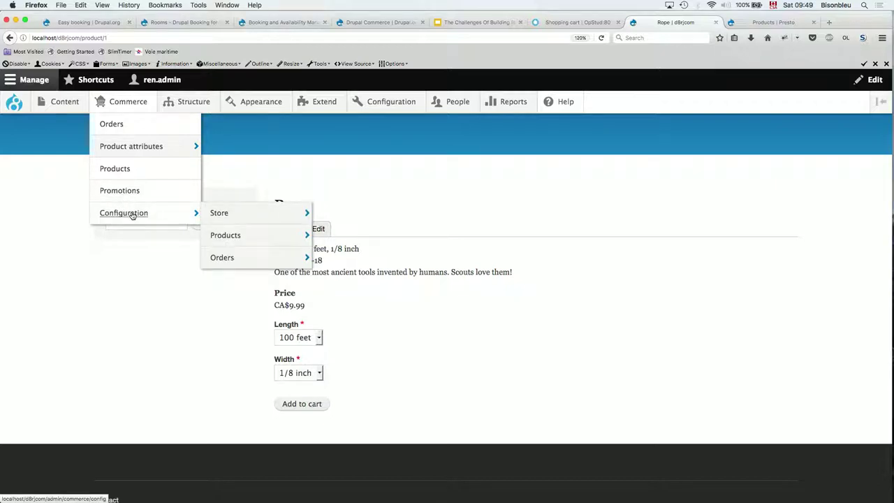
mouse_move(220, 214)
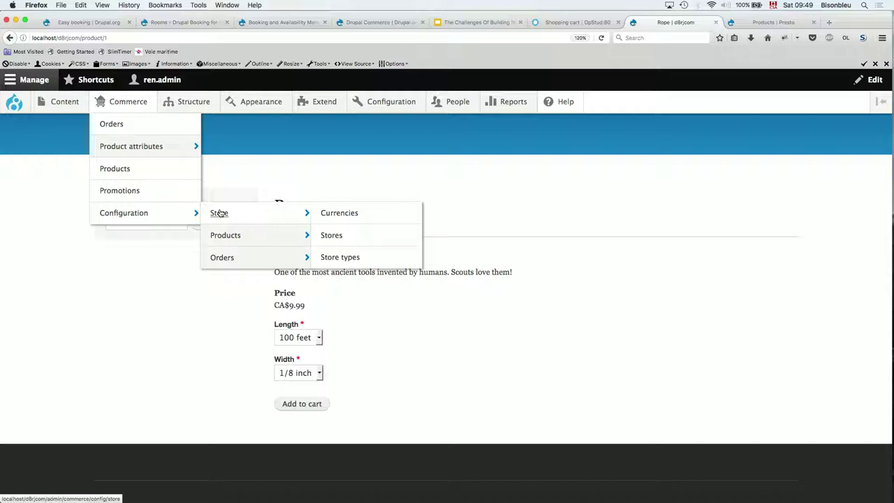
mouse_move(224, 255)
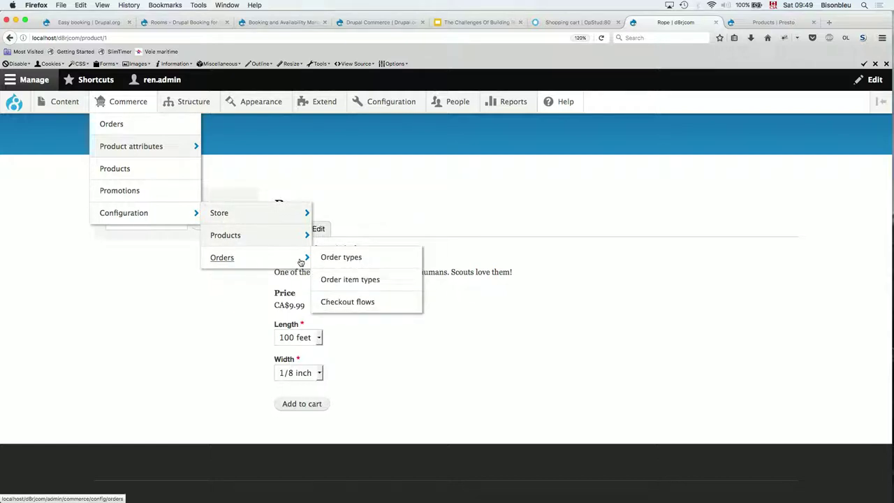
click(350, 280)
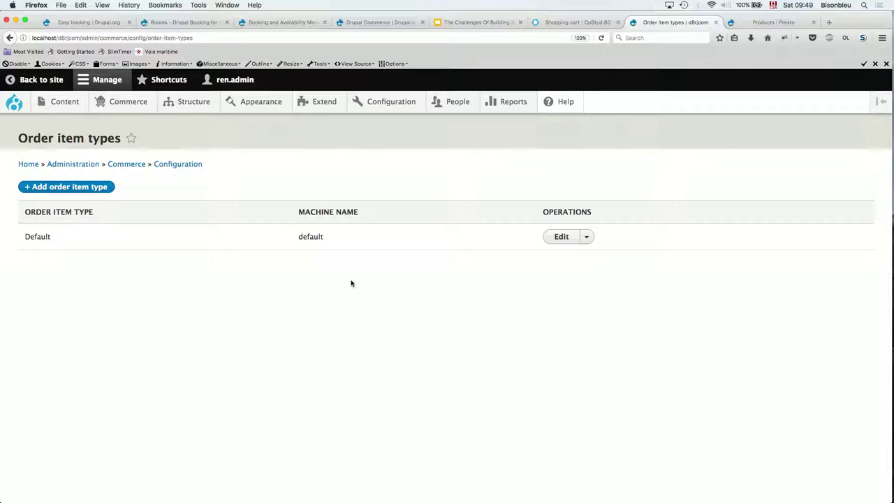
click(586, 239)
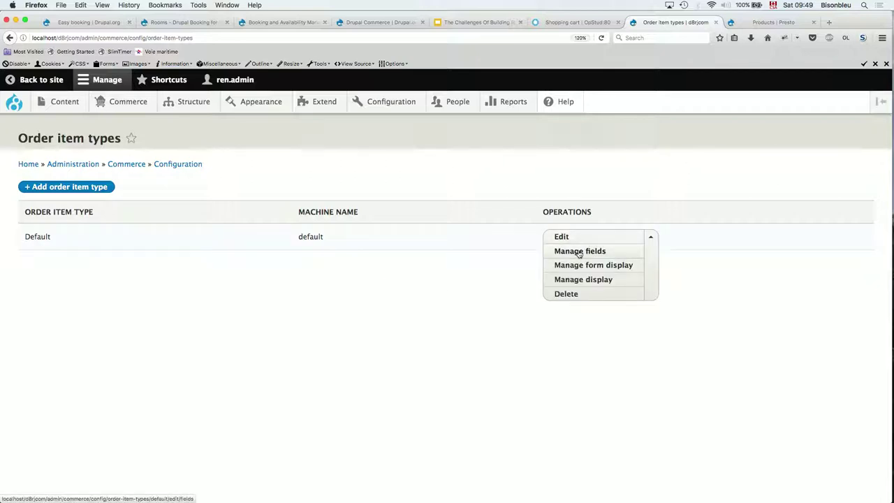
click(579, 255)
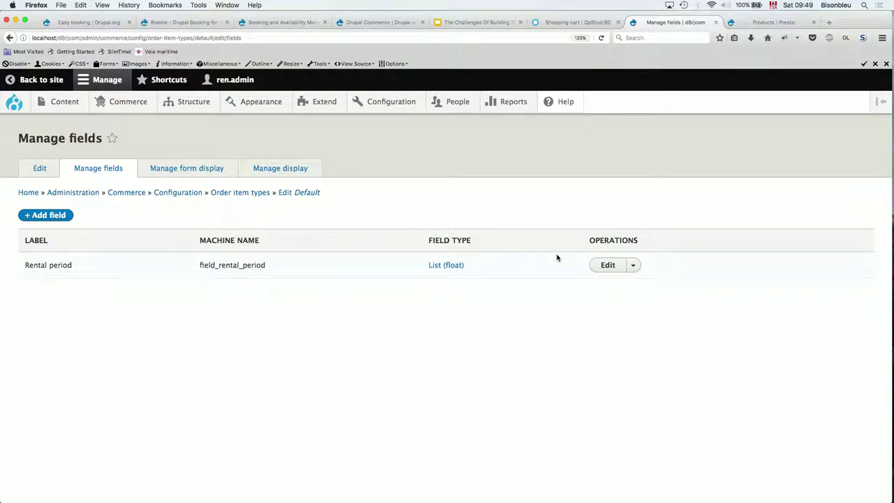
Enable the Rental period field as a Select list in the Add to cart form display and save.
click(187, 171)
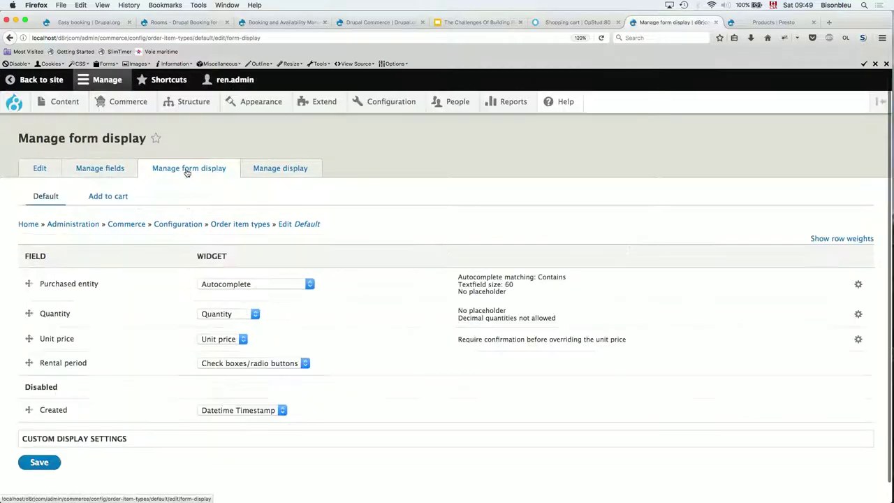
click(108, 198)
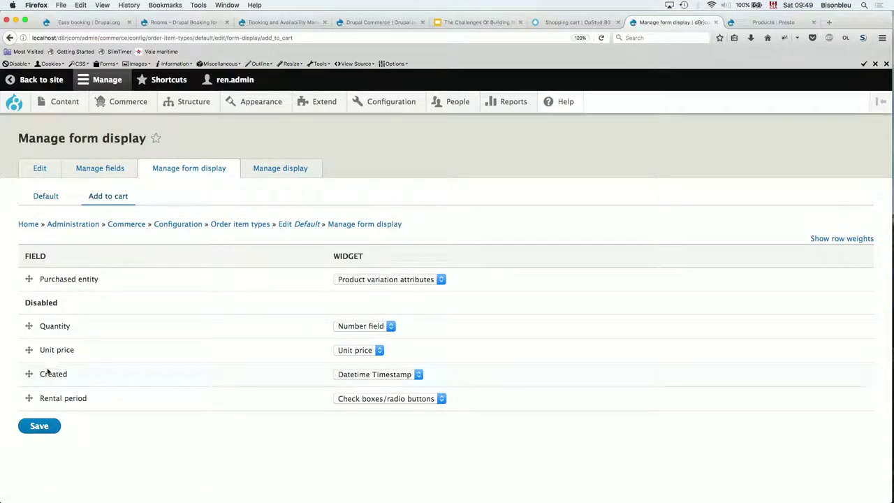
drag(29, 398, 32, 304)
click(37, 427)
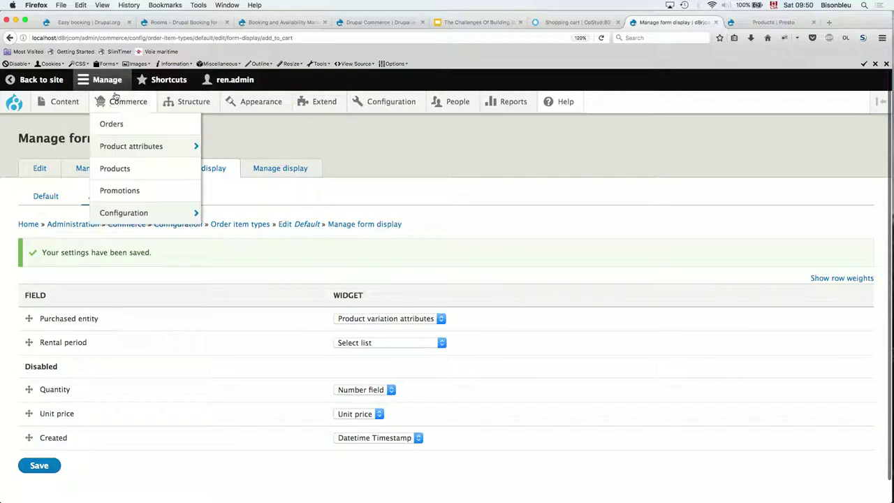
Reopen the Rope product page from the product list and examine its rental period options.
click(115, 168)
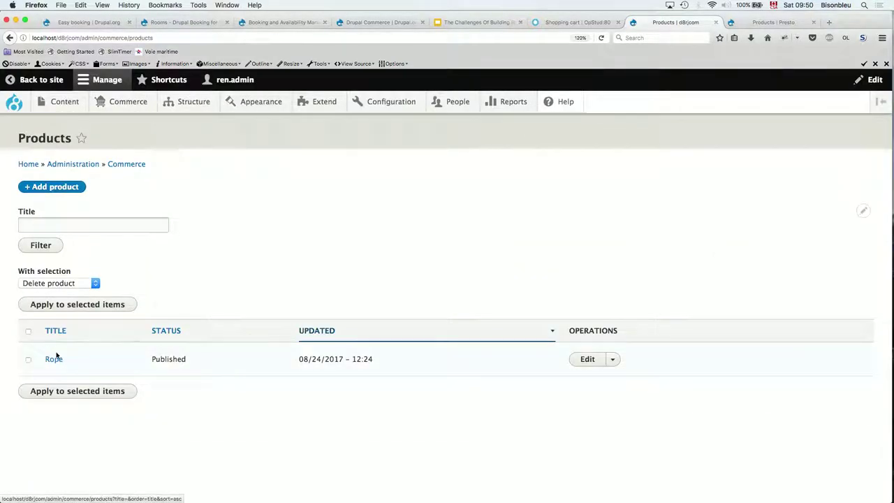
click(53, 360)
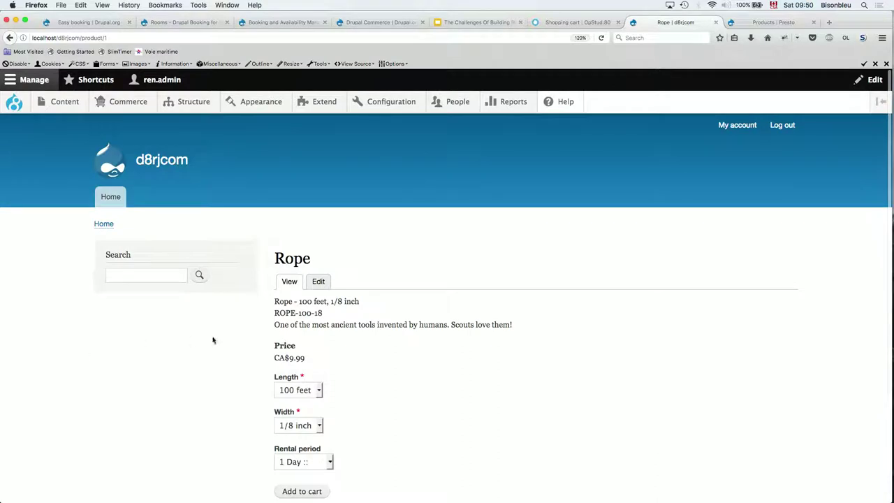
scroll(217, 341, down, 2)
click(329, 389)
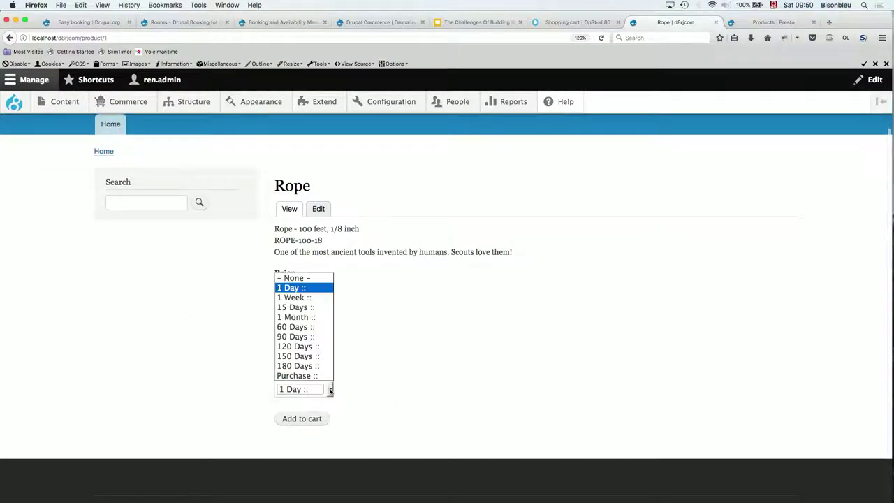
click(414, 377)
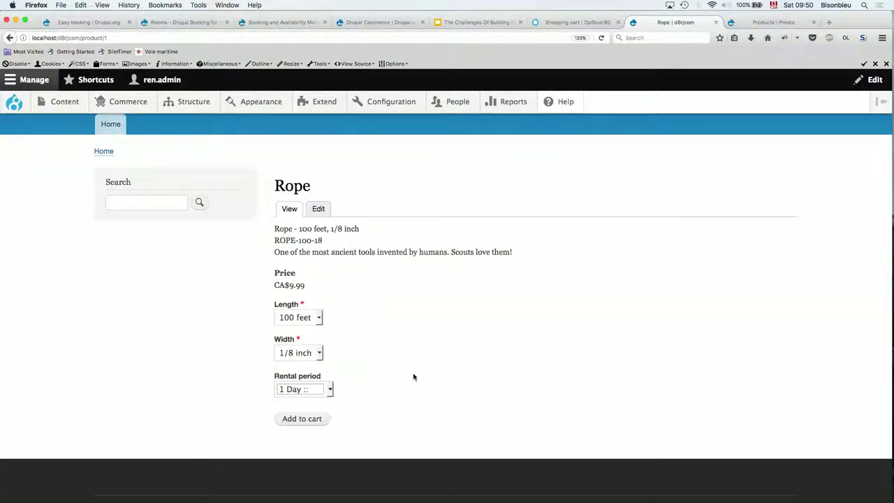
Set the Rope product's length to 500 feet.
click(320, 320)
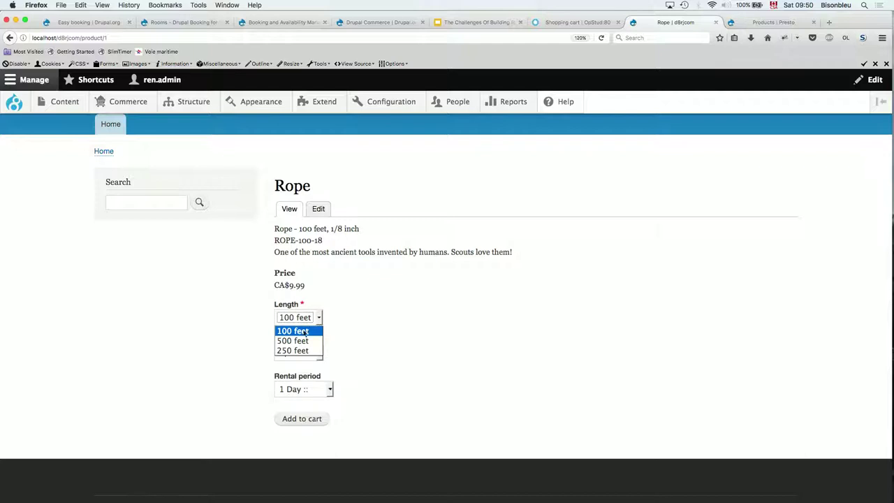
click(302, 341)
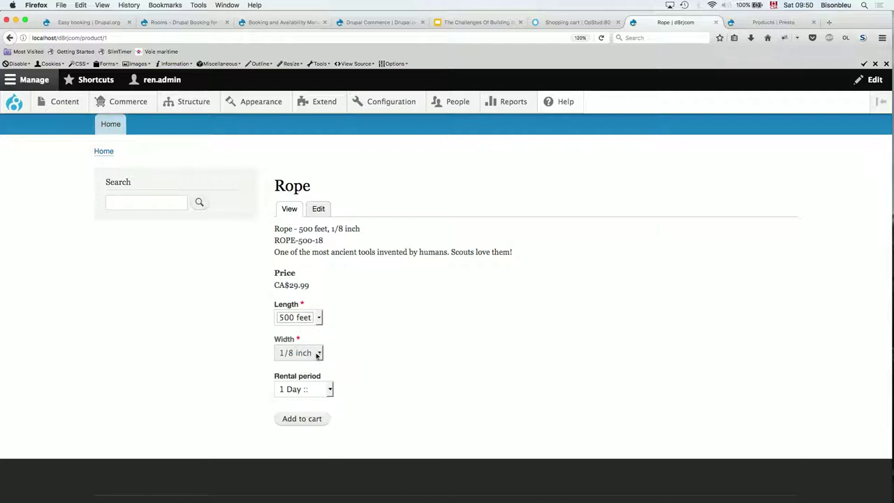
Set the Rope product's rental period to 90 Days and add the 500 feet, 1/8 inch rope to the cart.
click(326, 392)
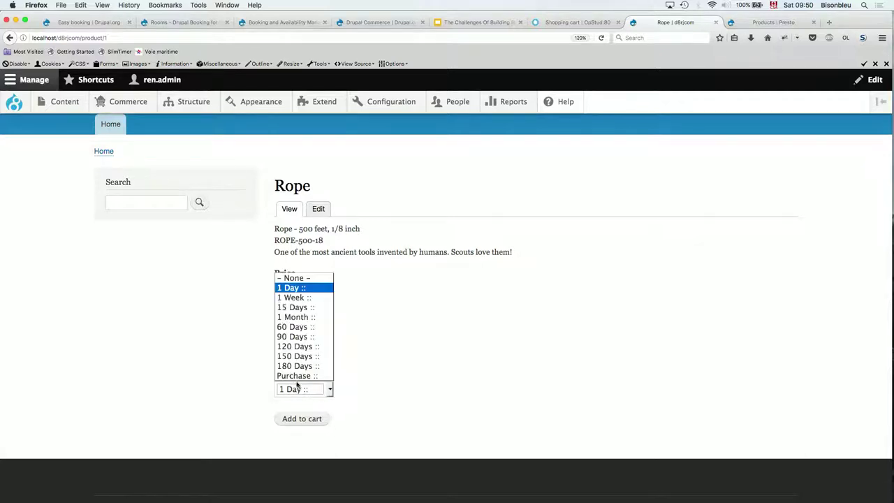
click(297, 336)
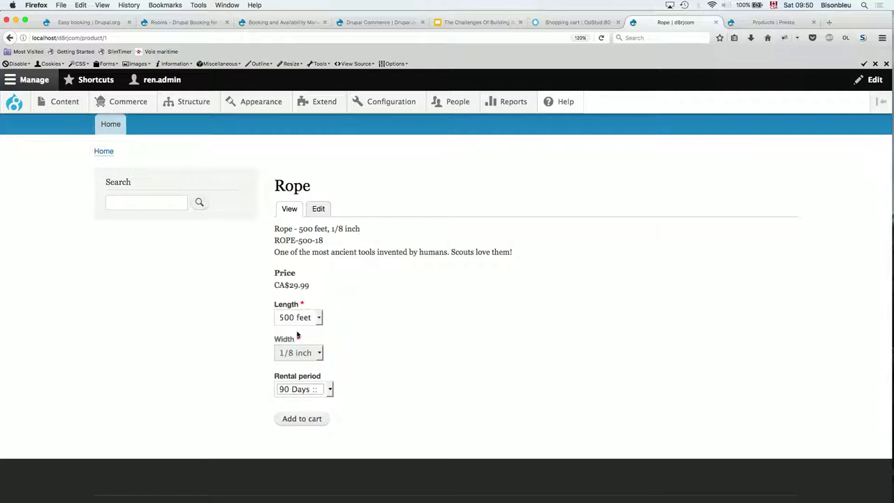
click(302, 419)
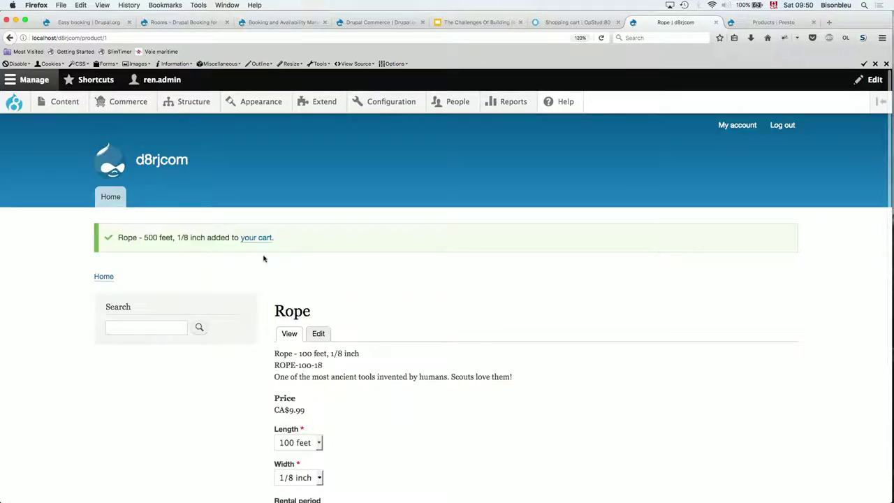
Open the shopping cart and remove the 100 feet, 1/8 inch rope item.
click(256, 240)
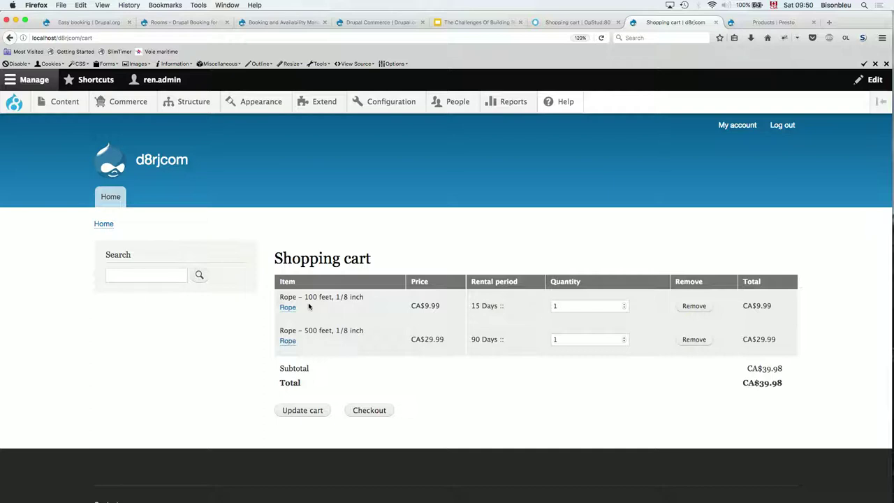
click(685, 307)
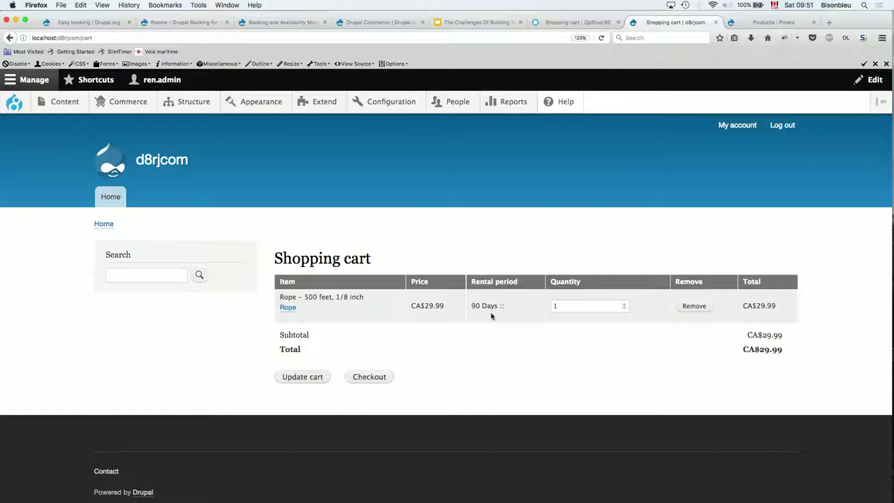
Switch to the Google Slides deck "The Challenges Of Building Rental Stores" and start presenting from the rental pricing scheme slide.
click(480, 23)
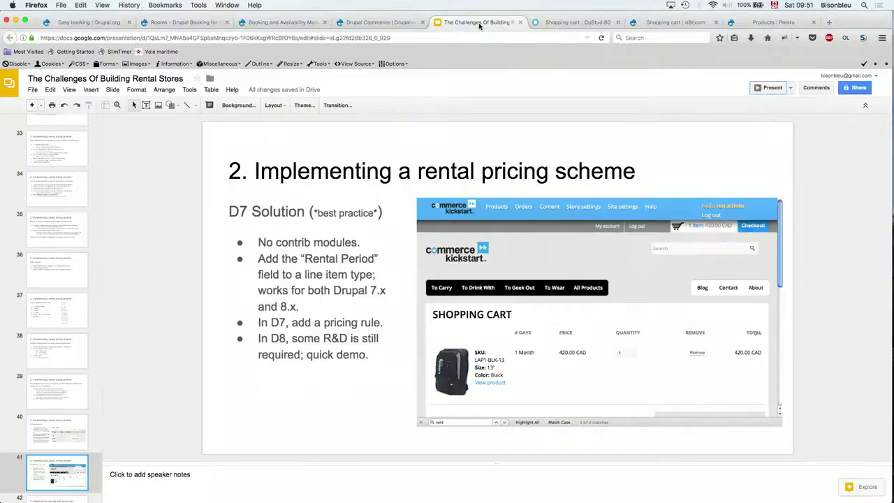
click(761, 95)
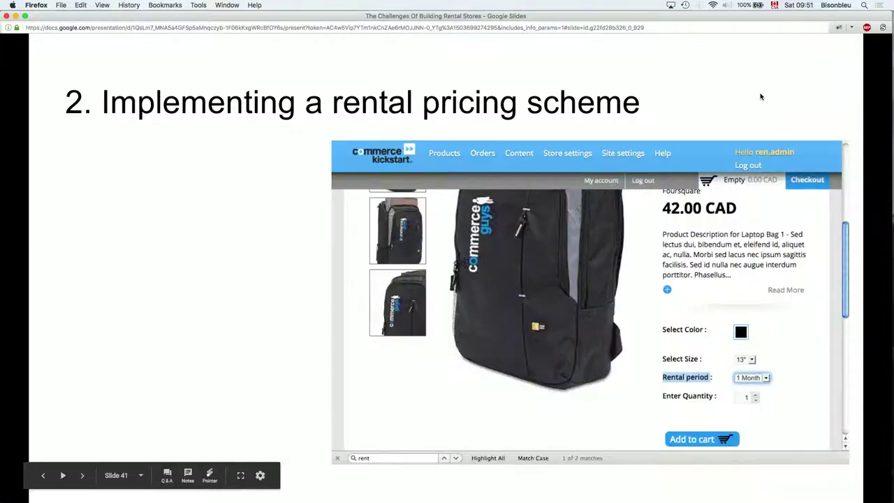